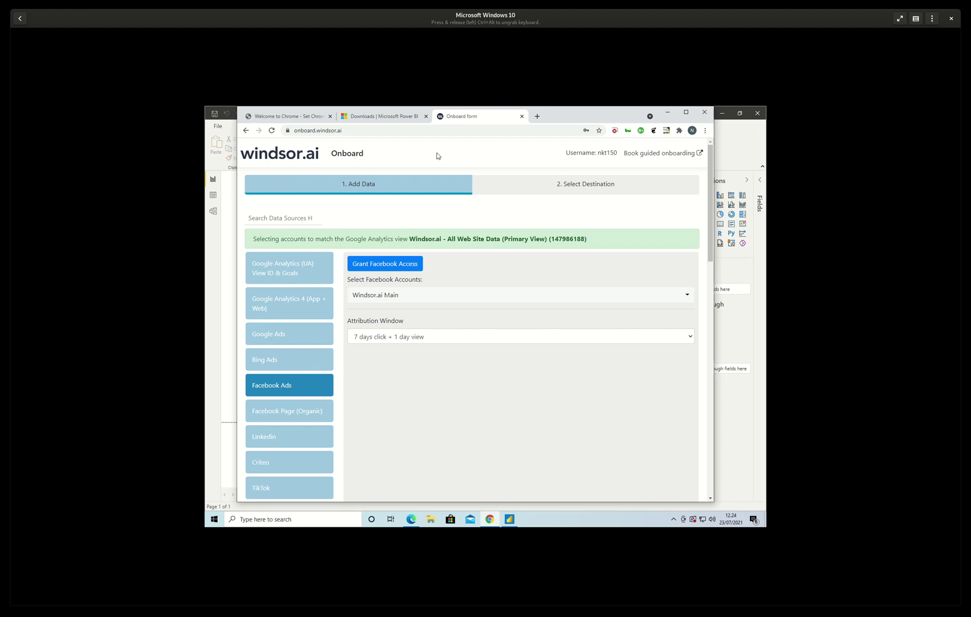
# Review the attribution window choices, leaving the setting unchanged.
pyautogui.click(359, 130)
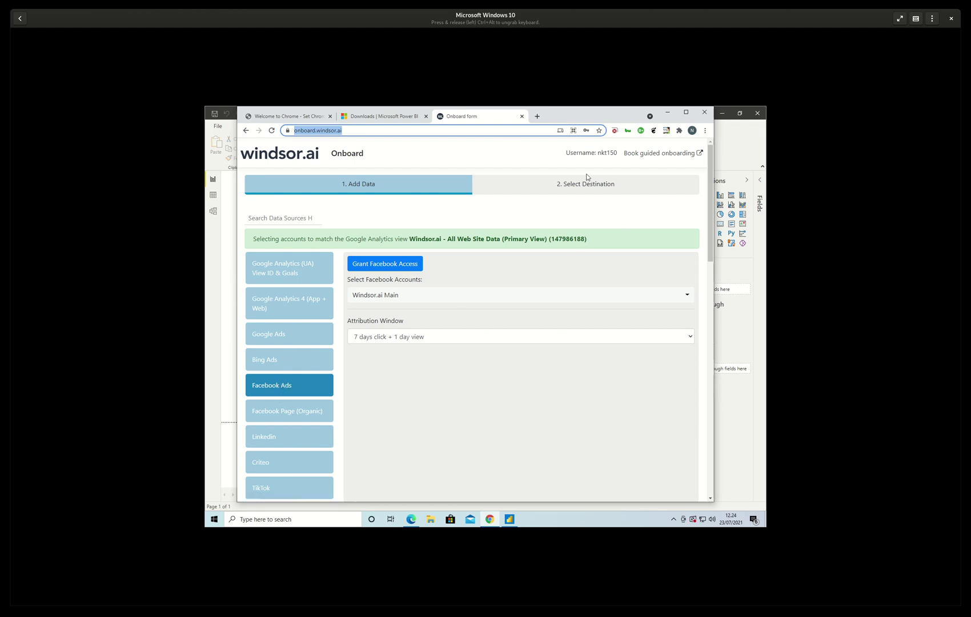
pyautogui.click(437, 337)
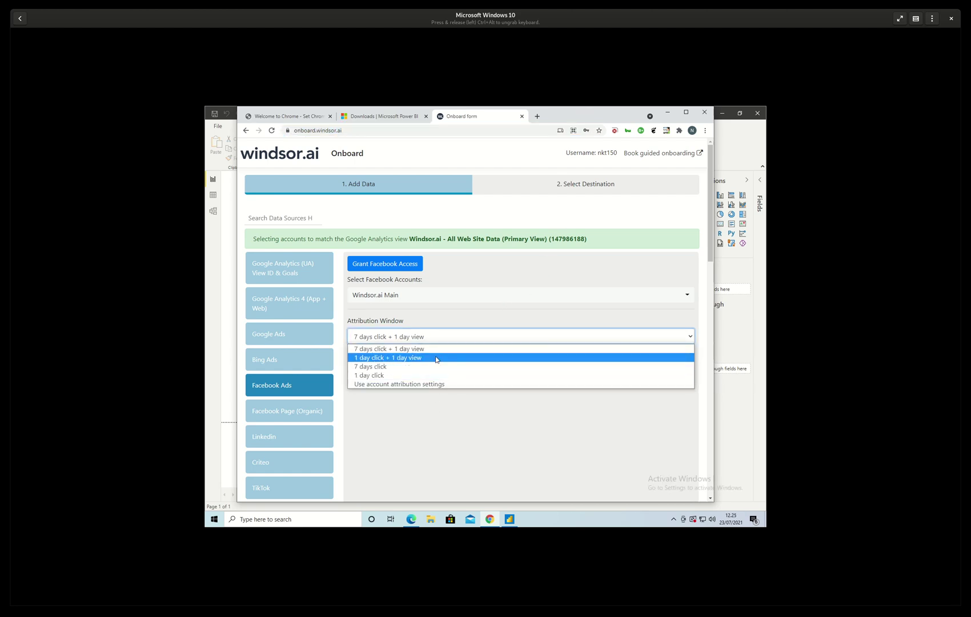
pyautogui.click(499, 408)
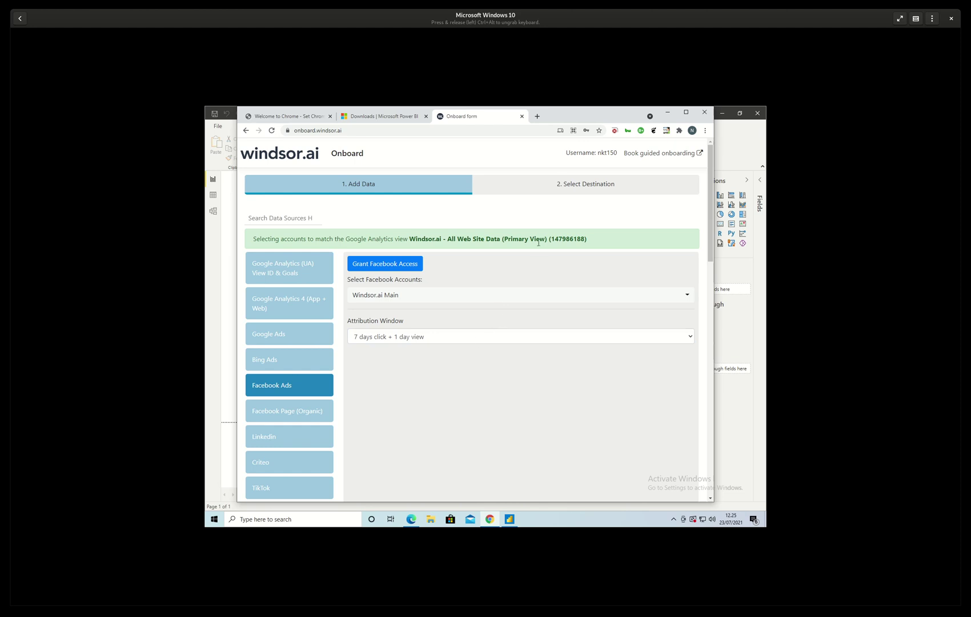
# Pick Power BI Desktop as the destination and look over the campaign data preview.
pyautogui.click(586, 181)
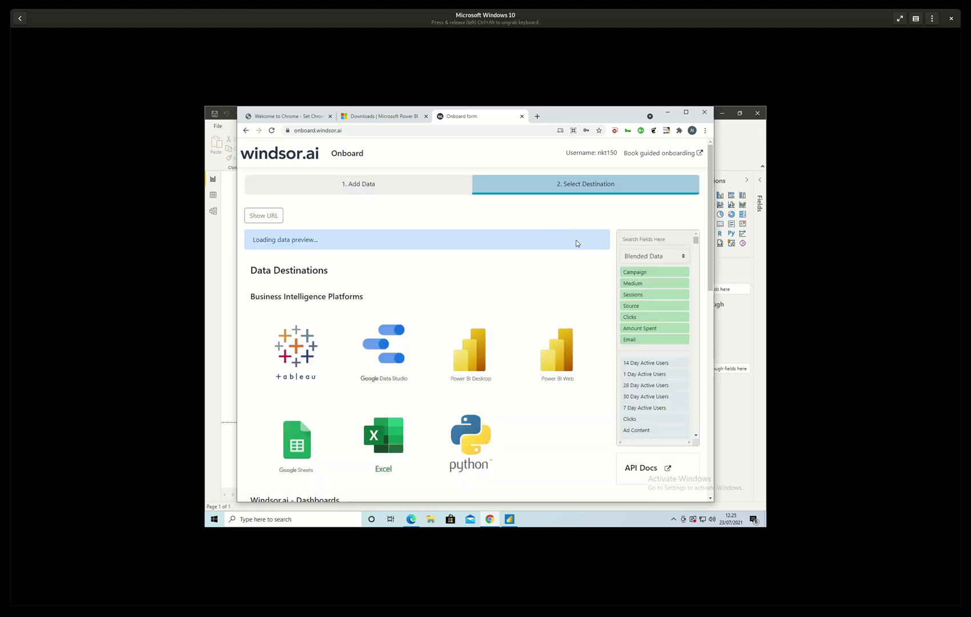
pyautogui.click(479, 362)
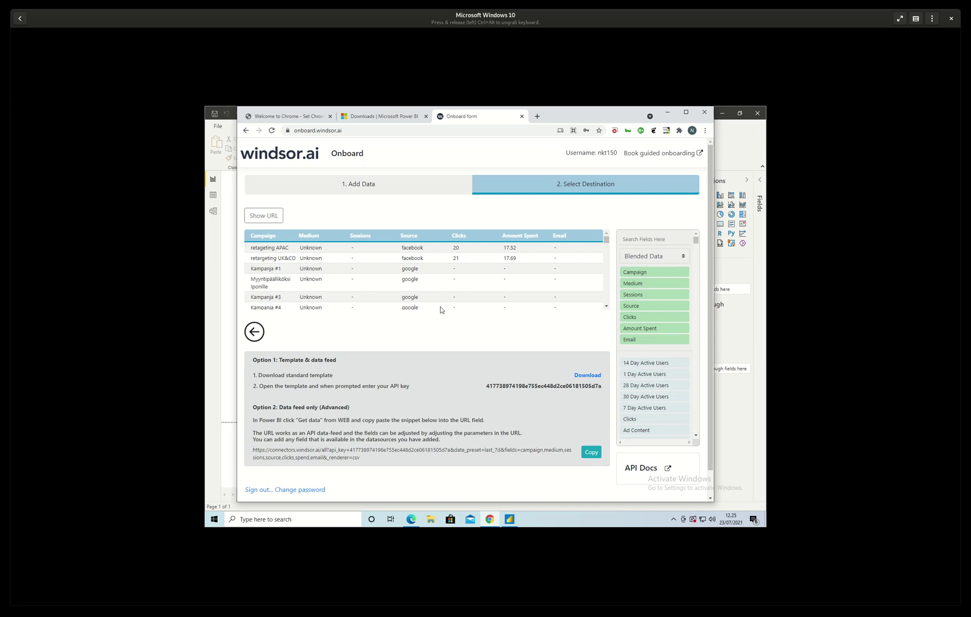
pyautogui.scroll(-3, 652, 360)
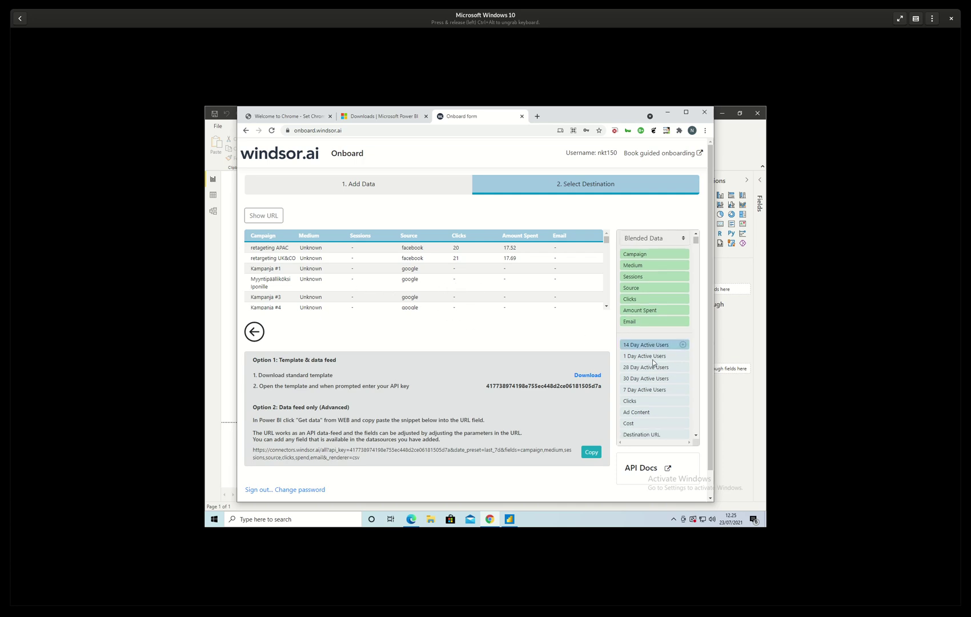
pyautogui.scroll(-3, 652, 360)
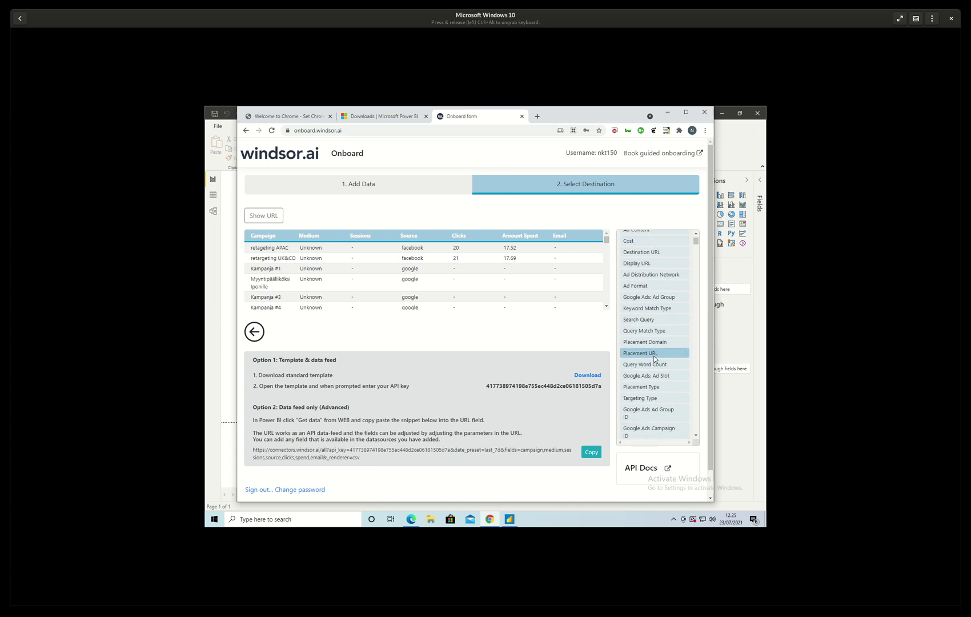
pyautogui.scroll(6, 652, 359)
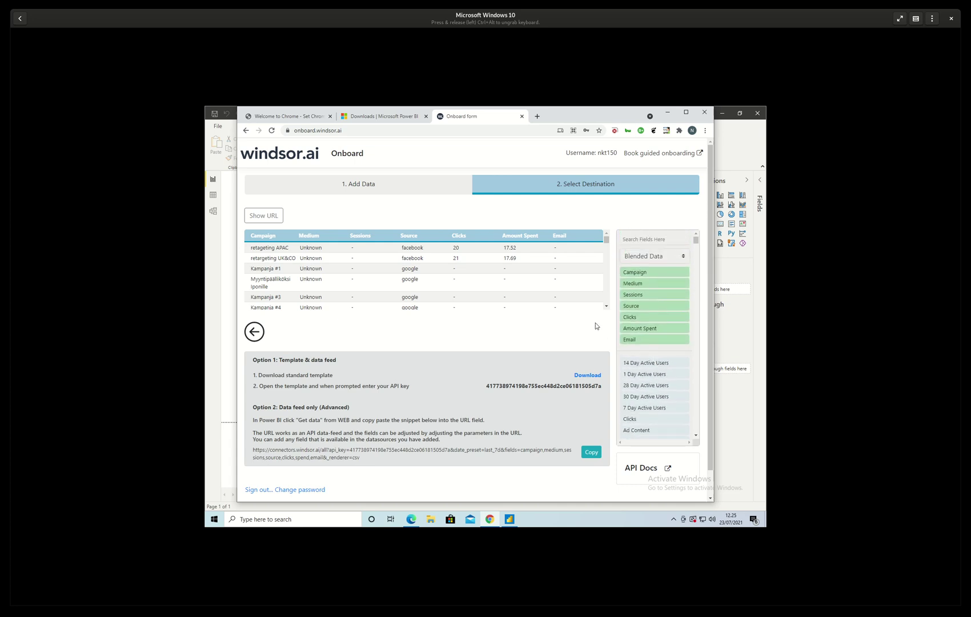
pyautogui.scroll(-1, 597, 325)
pyautogui.scroll(-3, 657, 337)
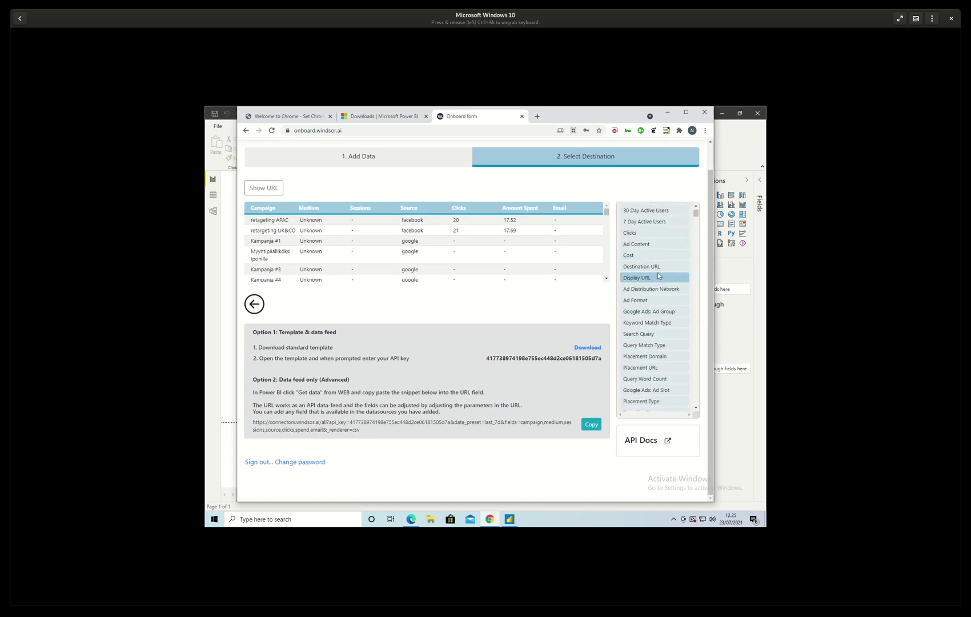
pyautogui.scroll(5, 659, 291)
# Add the Impressions field, copy the data-feed URL, and switch to Power BI Desktop.
pyautogui.click(646, 238)
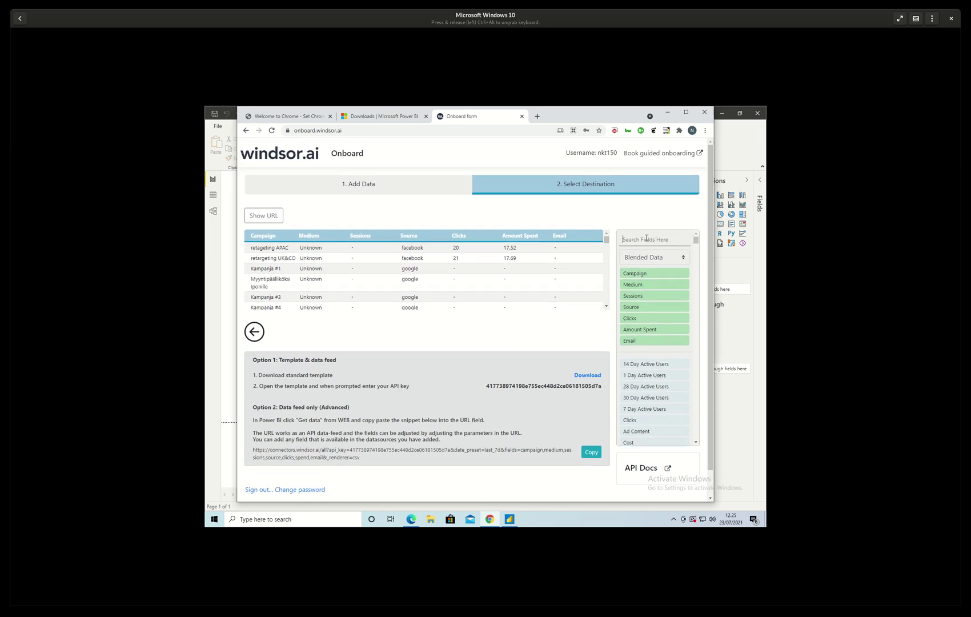
pyautogui.write('impress')
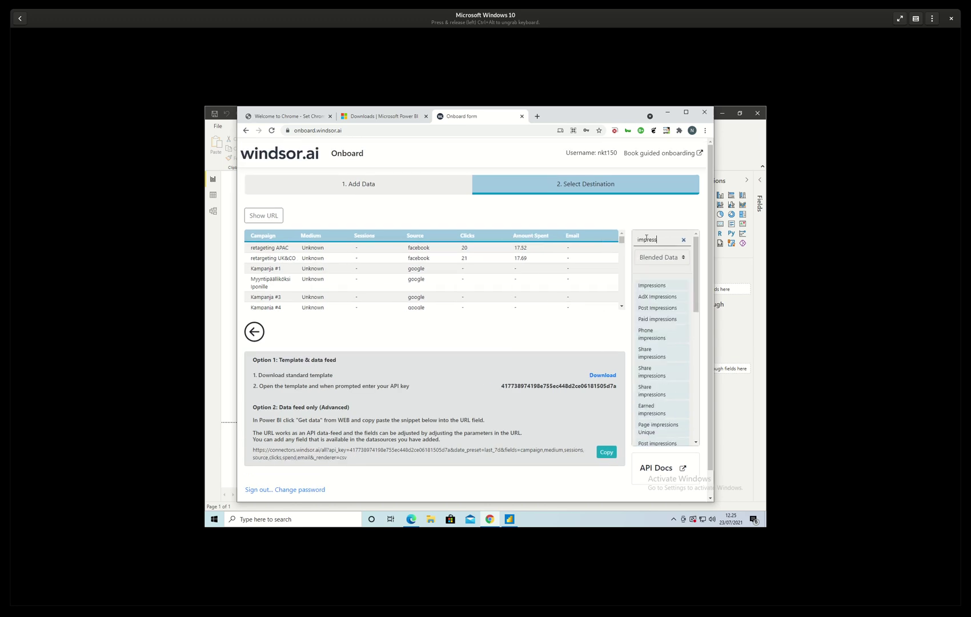
pyautogui.click(644, 284)
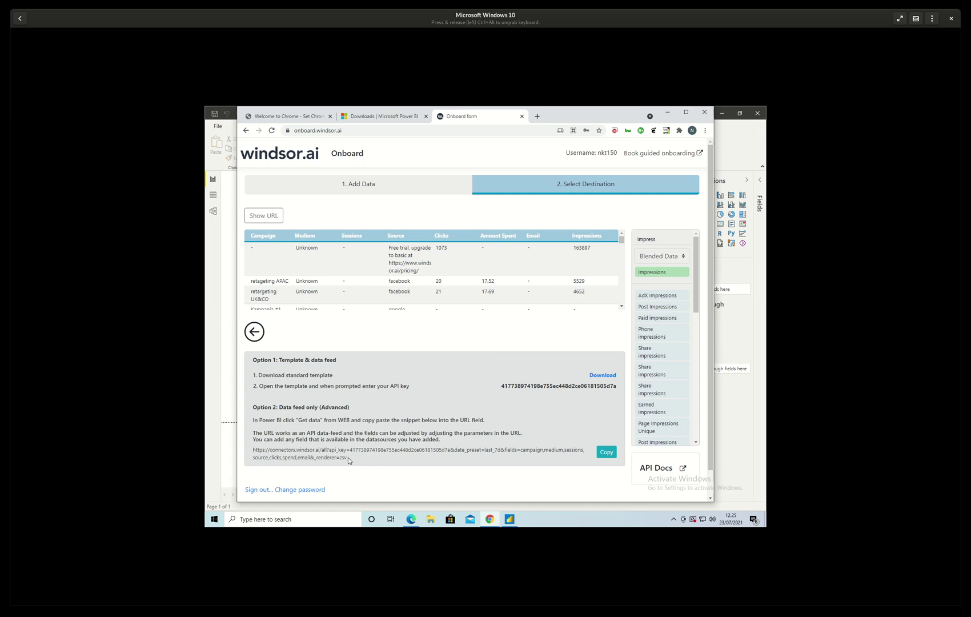
pyautogui.moveTo(348, 457); pyautogui.dragTo(252, 452)
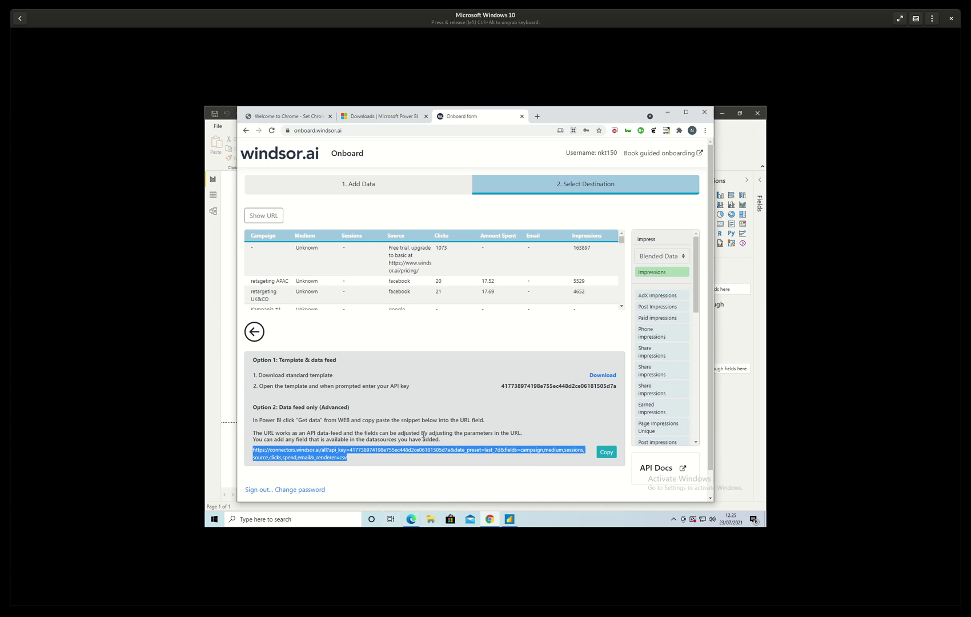
pyautogui.hotkey('alt', 'Tab')
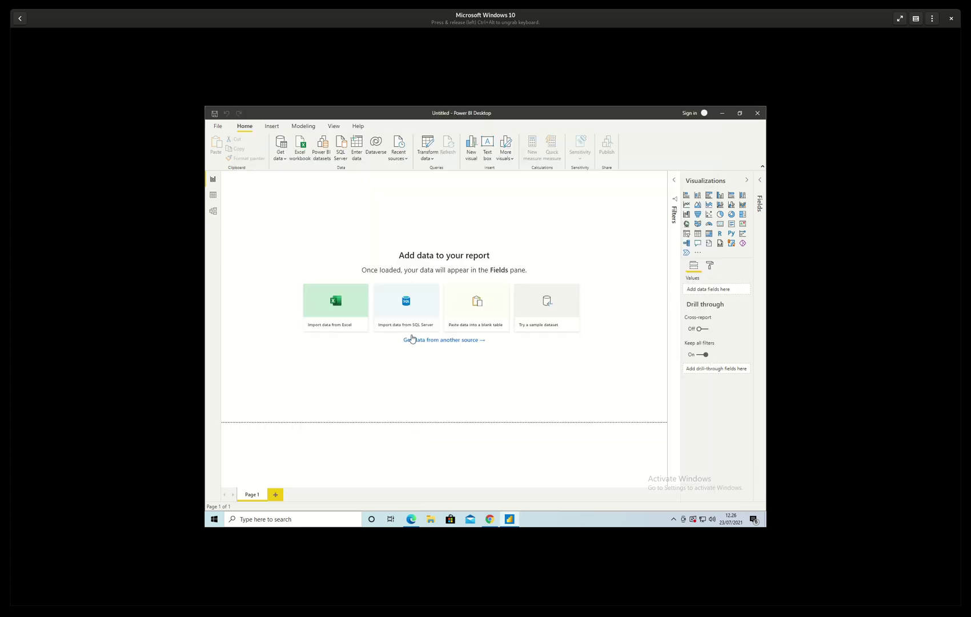
# Start a Get data > Web source with the copied windsor.ai feed URL pasted in.
pyautogui.click(281, 155)
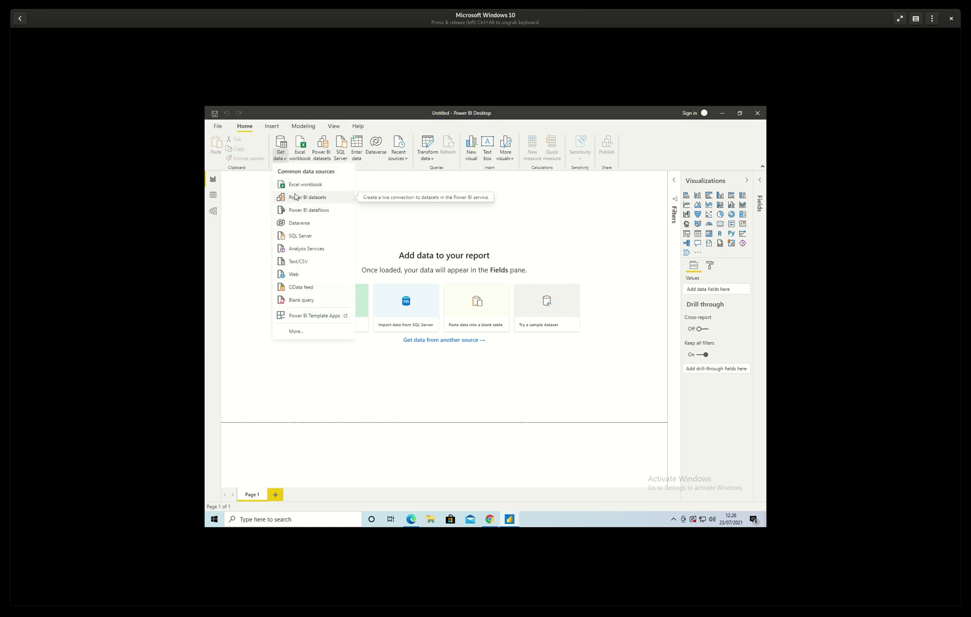
pyautogui.click(304, 273)
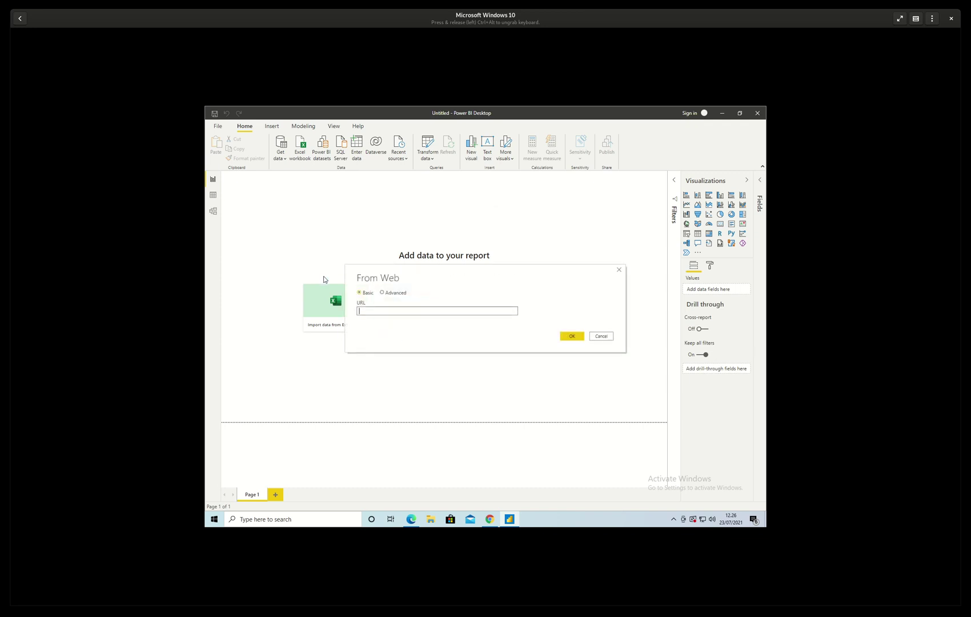
pyautogui.hotkey('ctrl', 'v')
# Connect to the feed with Anonymous access and load the 162-row campaign table.
pyautogui.click(579, 336)
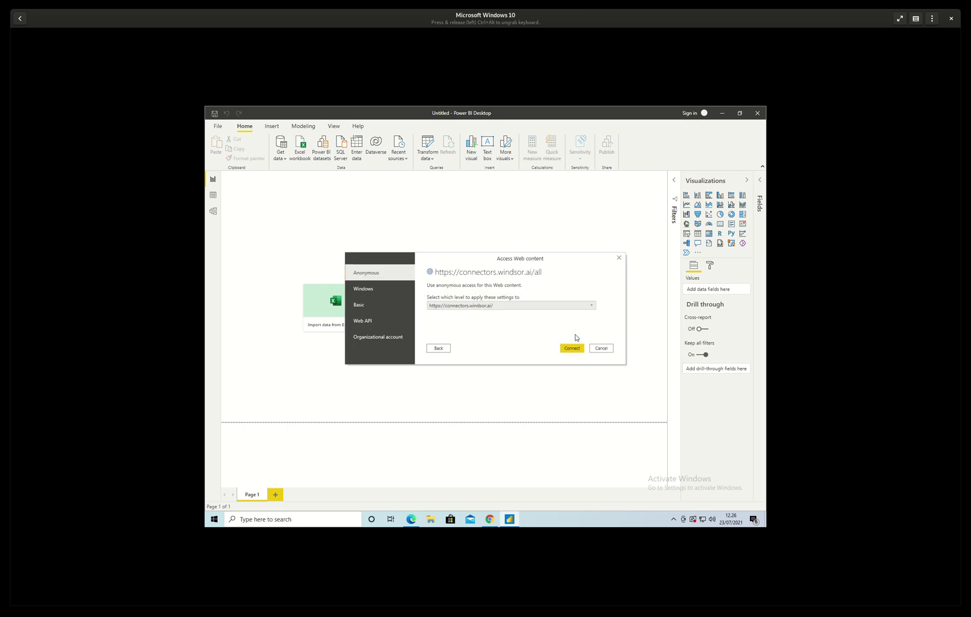
pyautogui.click(580, 352)
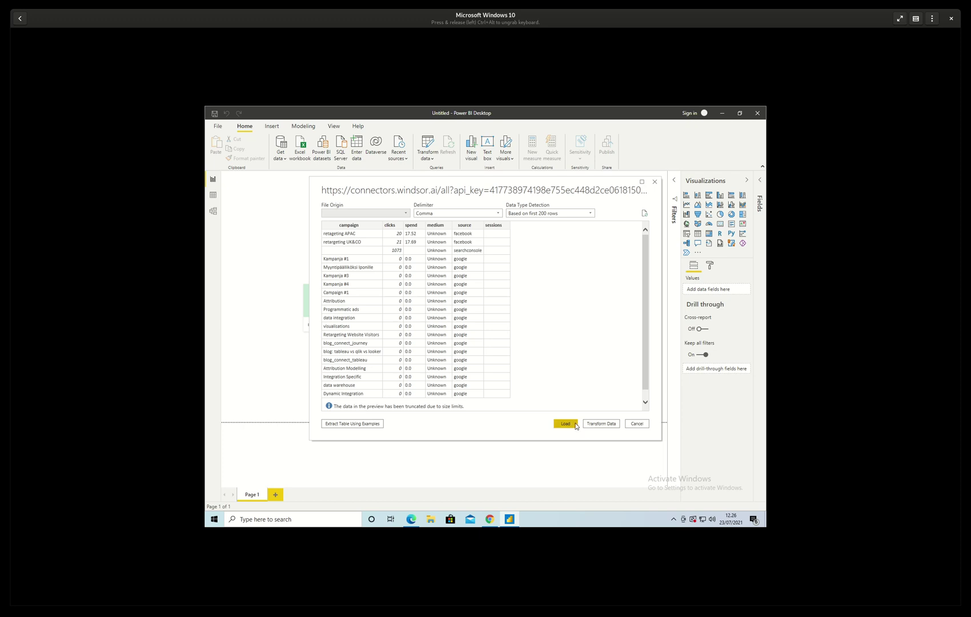
pyautogui.click(575, 425)
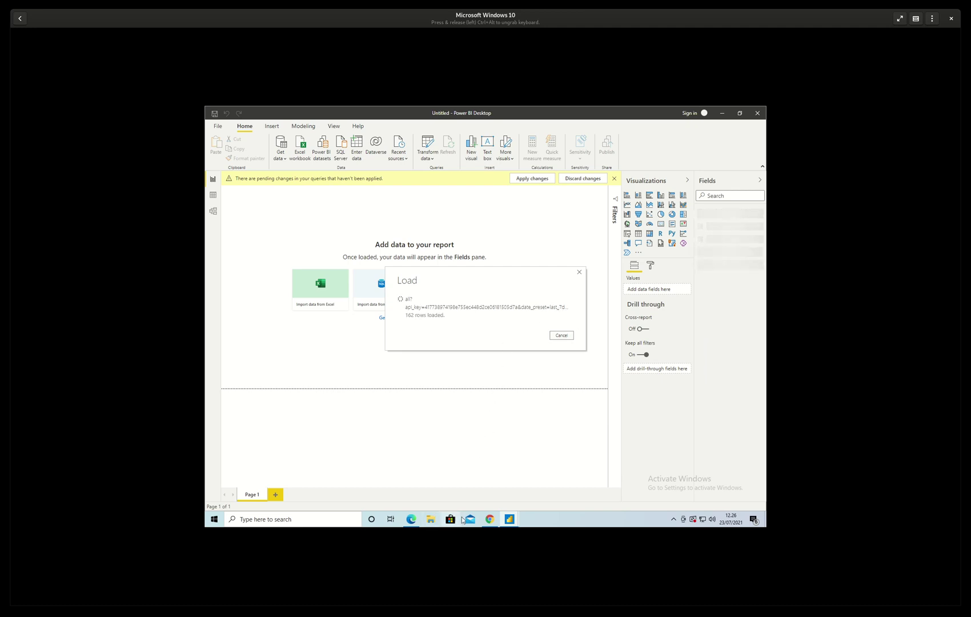
pyautogui.click(489, 518)
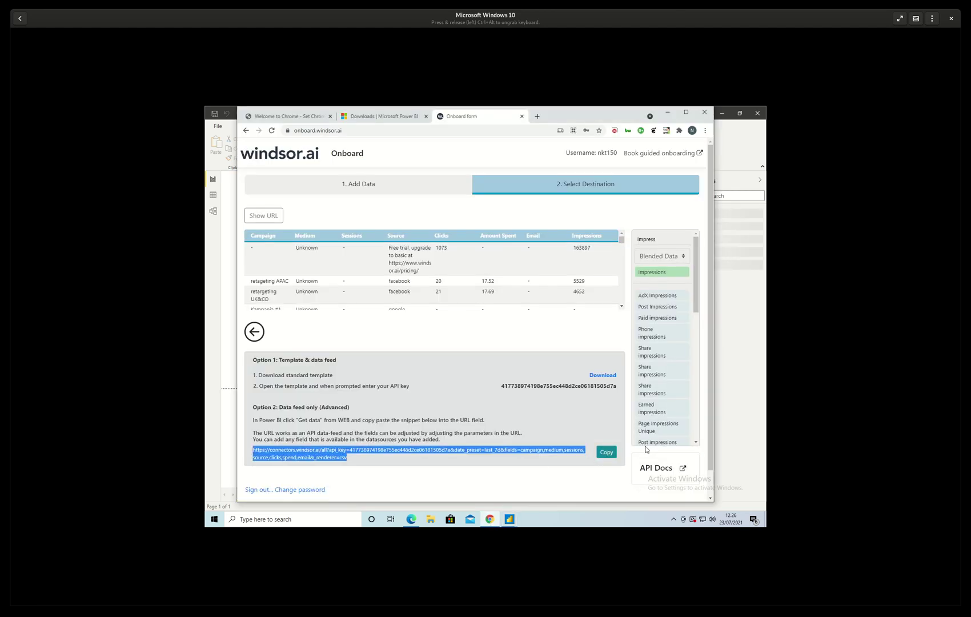
# Browse the windsor.ai Attribution Connector API docs and field list, then return to Power BI.
pyautogui.click(489, 520)
pyautogui.scroll(-3, 662, 446)
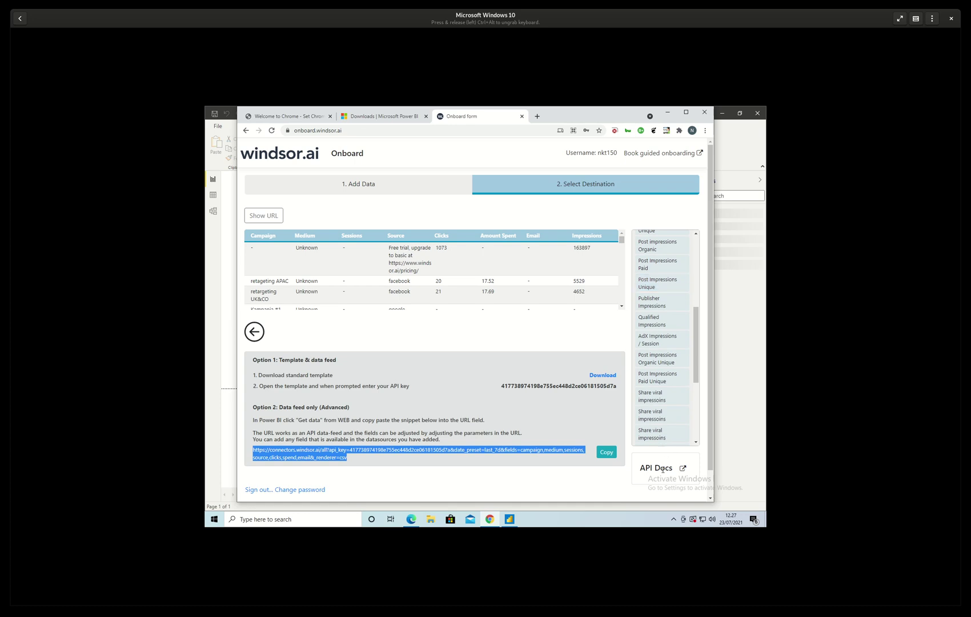
pyautogui.click(683, 468)
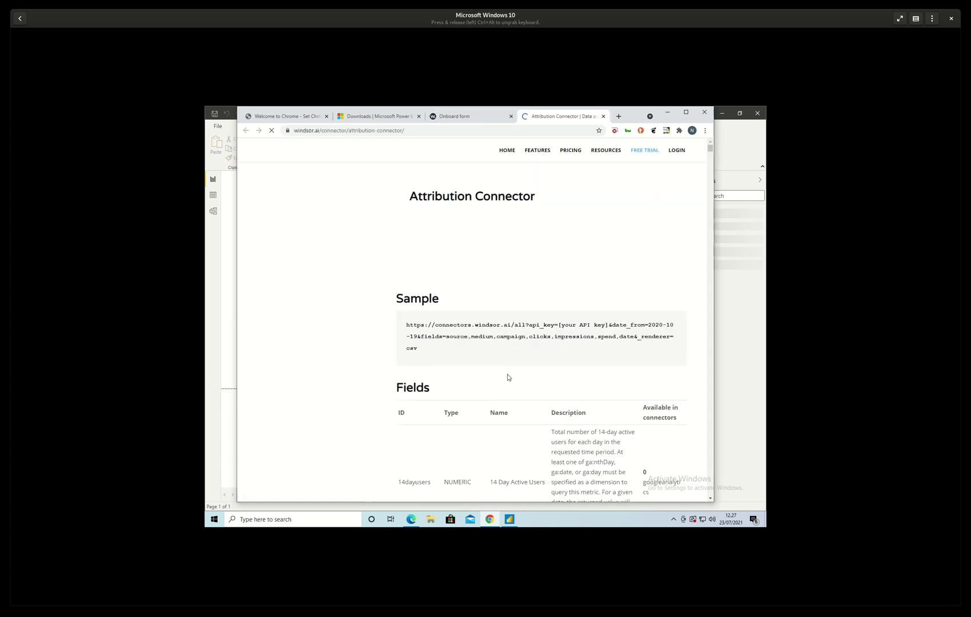
pyautogui.scroll(-10, 507, 377)
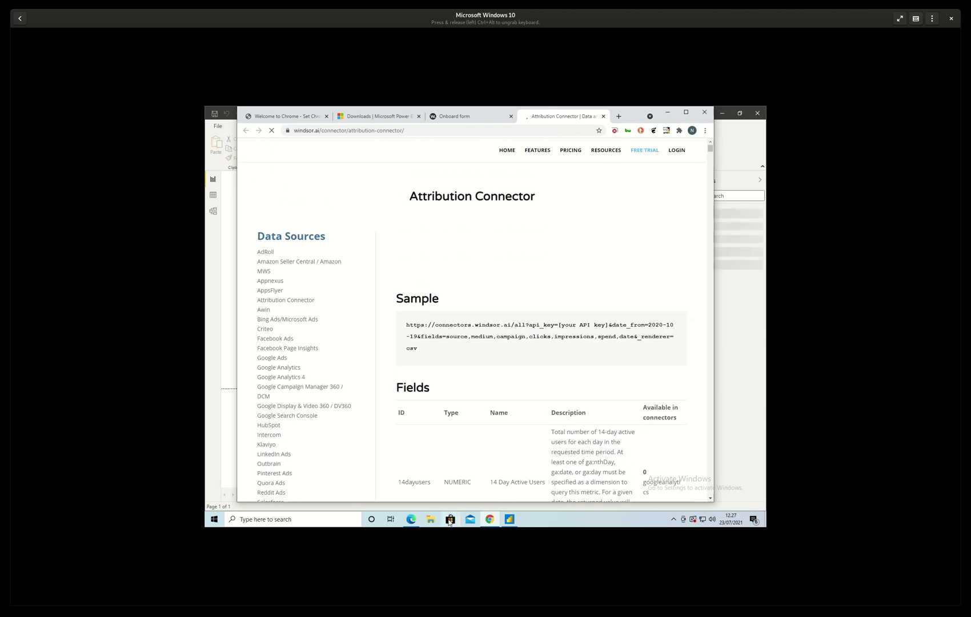
pyautogui.click(509, 519)
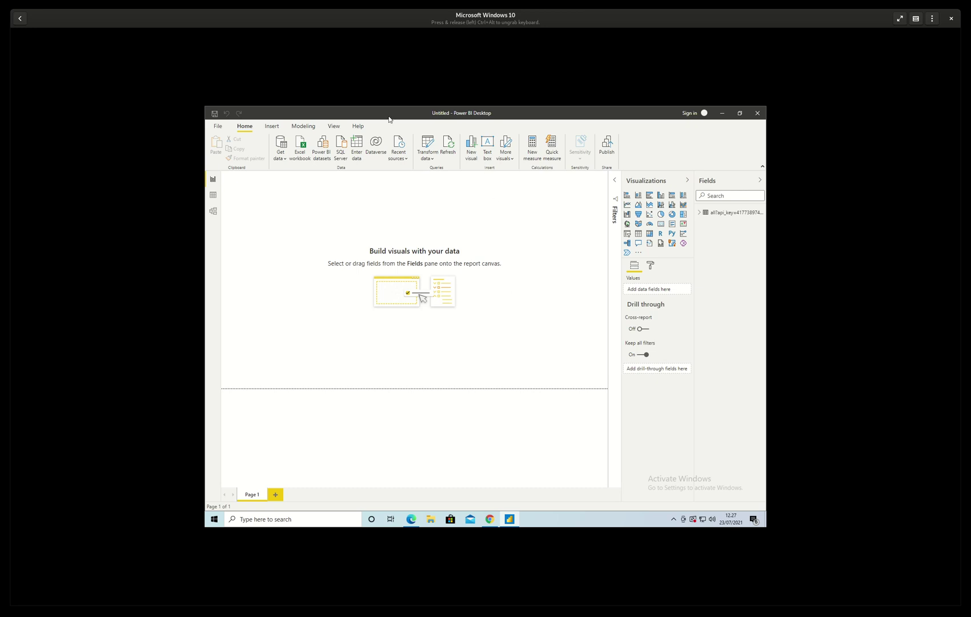
# Restore and move the Power BI window, then select the imported feed table.
pyautogui.moveTo(388, 119); pyautogui.dragTo(417, 153)
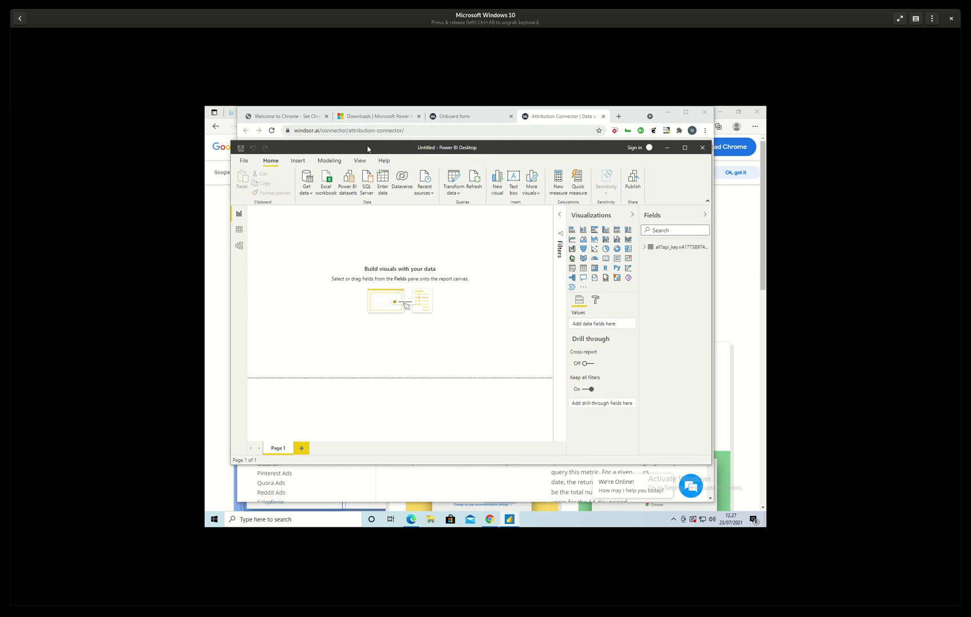
pyautogui.moveTo(366, 153)
pyautogui.mouseDown()
pyautogui.moveTo(341, 255)
pyautogui.moveTo(357, 136)
pyautogui.mouseUp()
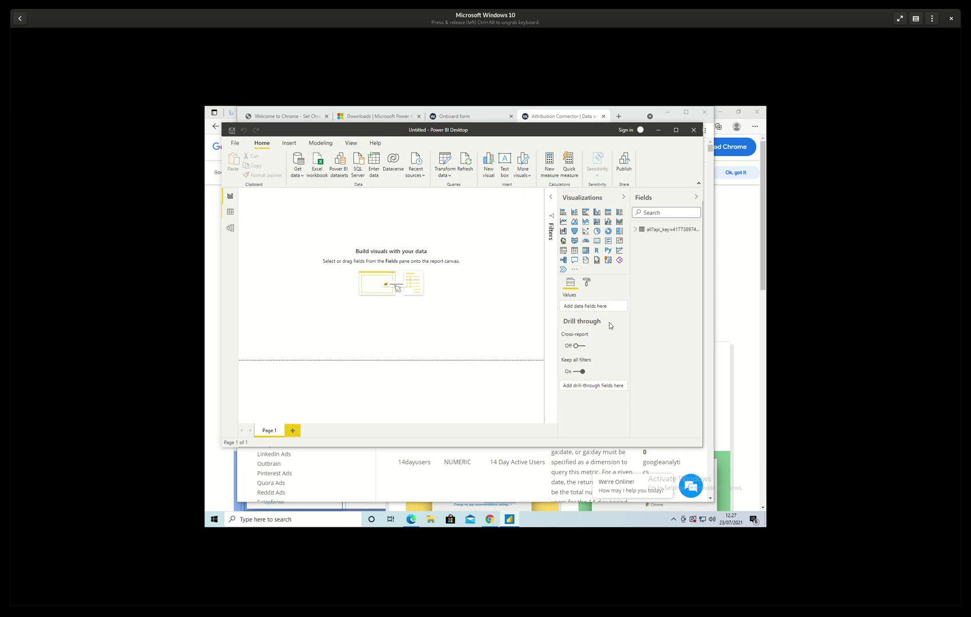
pyautogui.click(660, 230)
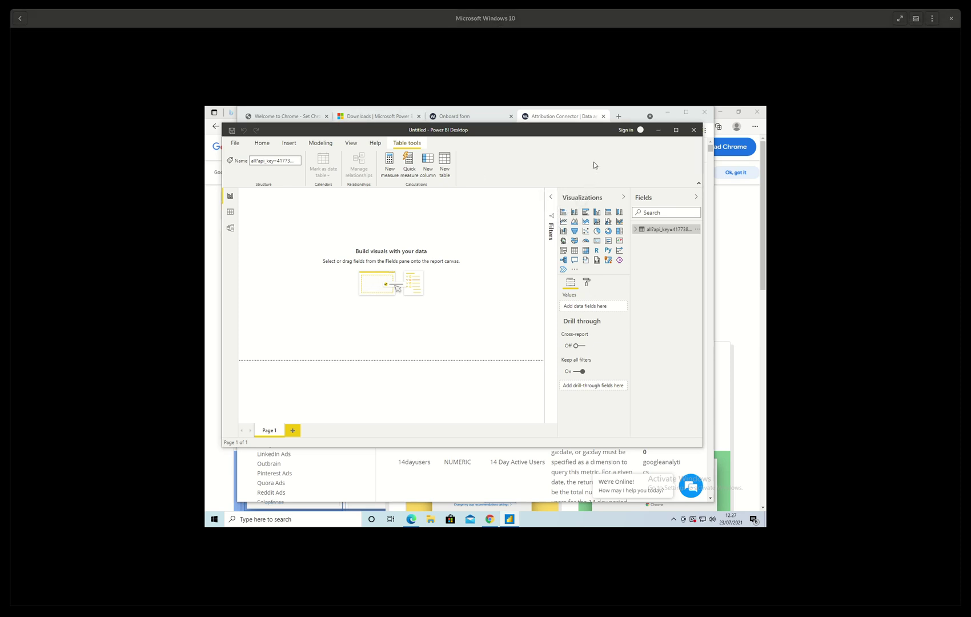
# Build a column chart of clicks by campaign and enlarge it on the canvas.
pyautogui.click(636, 230)
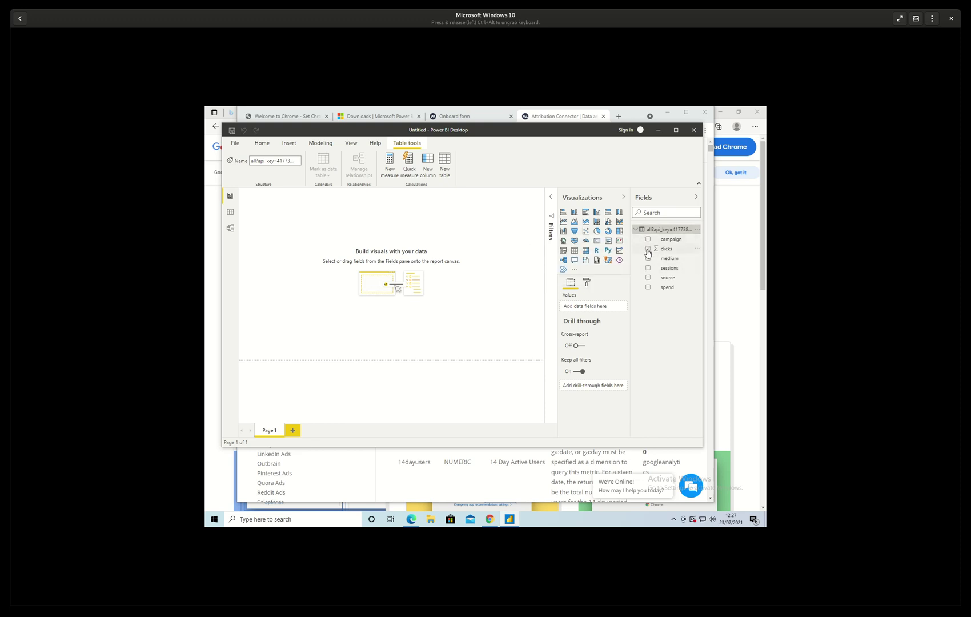
pyautogui.click(648, 249)
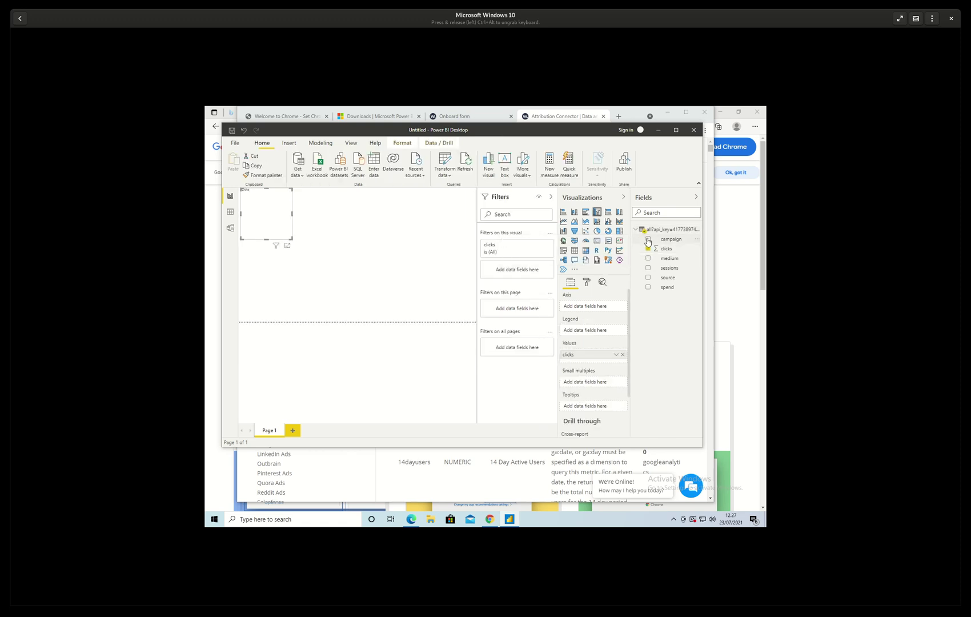
pyautogui.click(647, 239)
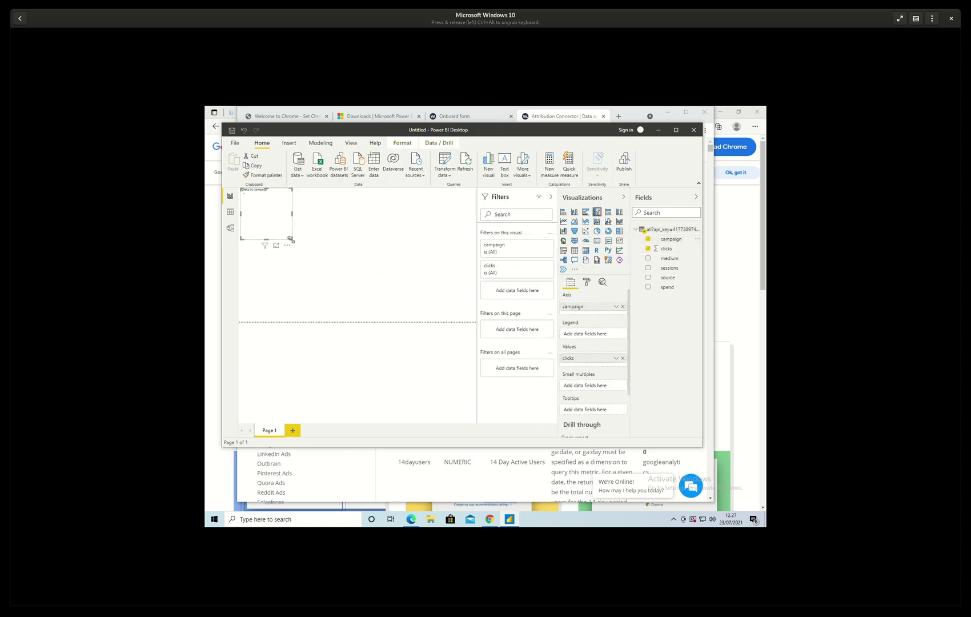
pyautogui.moveTo(292, 239); pyautogui.dragTo(430, 314)
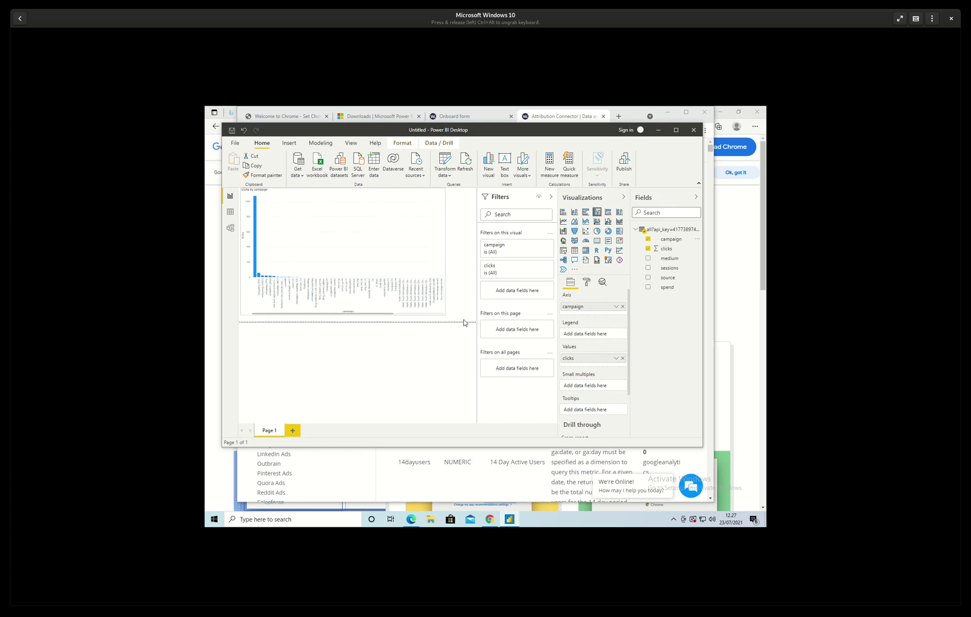
pyautogui.moveTo(463, 323); pyautogui.dragTo(466, 323)
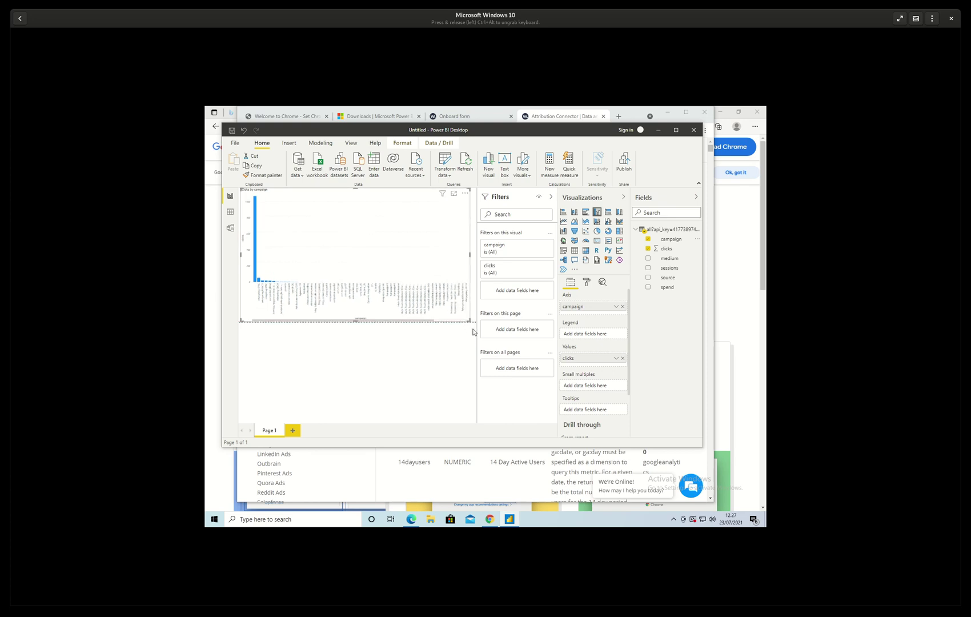
# Try spend in the chart, restore clicks-only by campaign, and widen the chart.
pyautogui.click(648, 287)
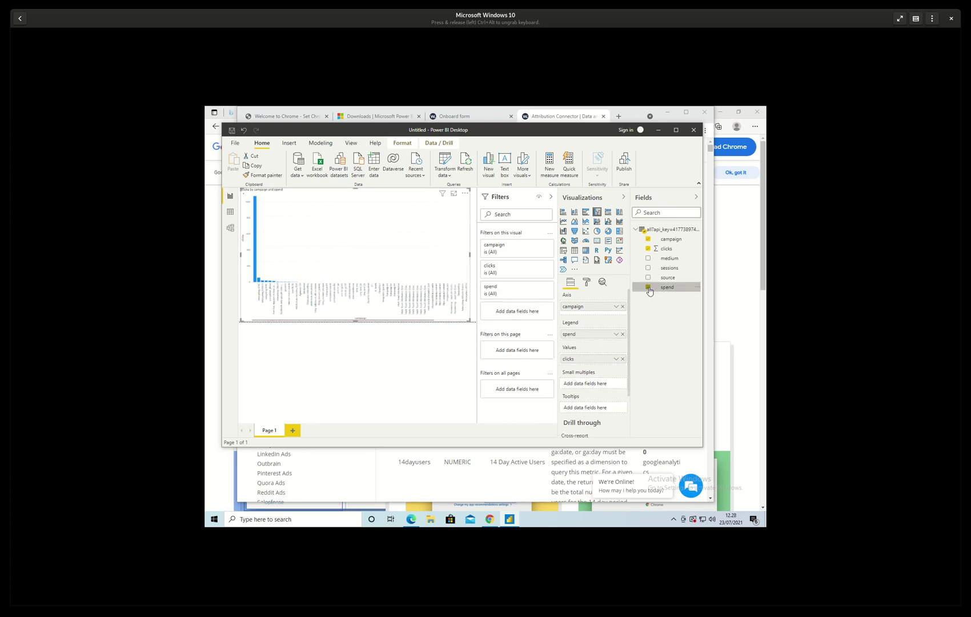
pyautogui.click(648, 248)
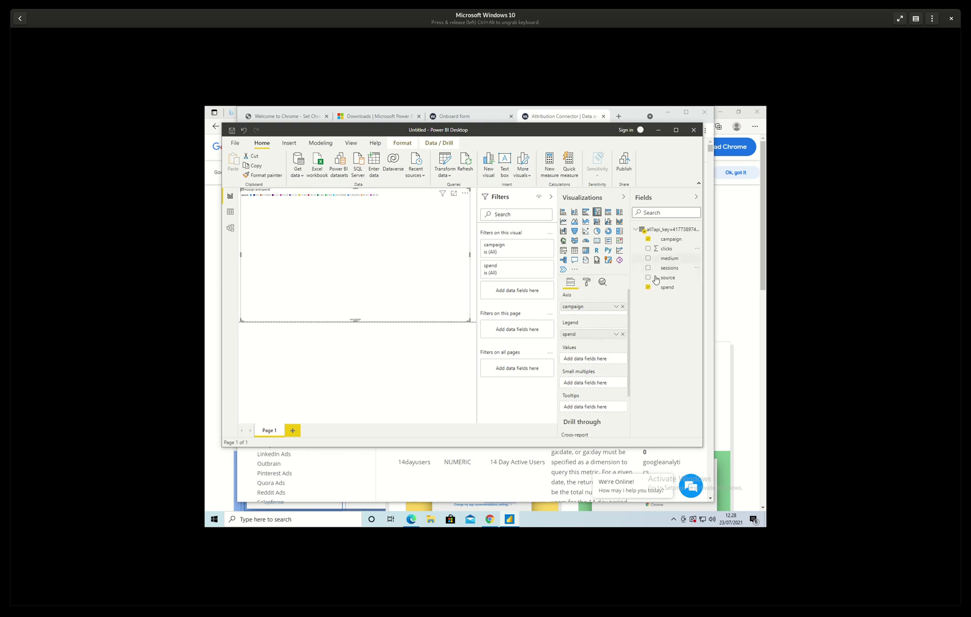
pyautogui.click(648, 248)
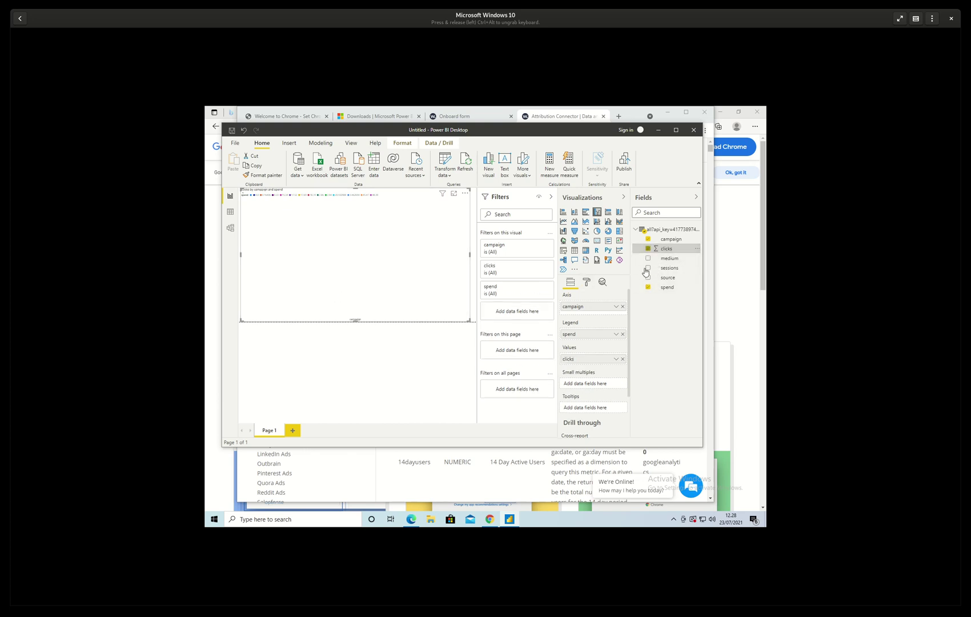
pyautogui.click(647, 287)
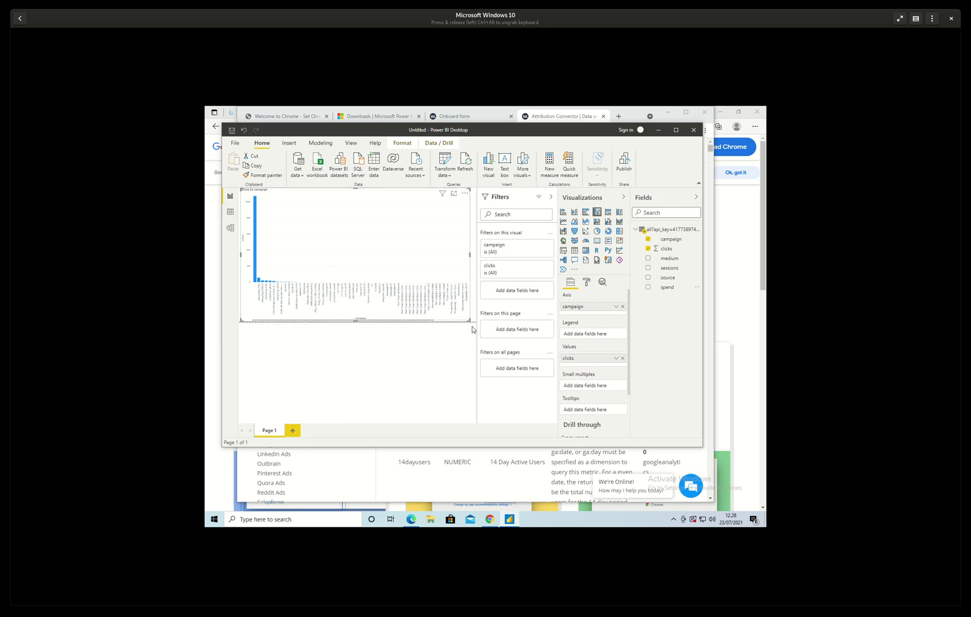
pyautogui.moveTo(470, 322); pyautogui.dragTo(476, 322)
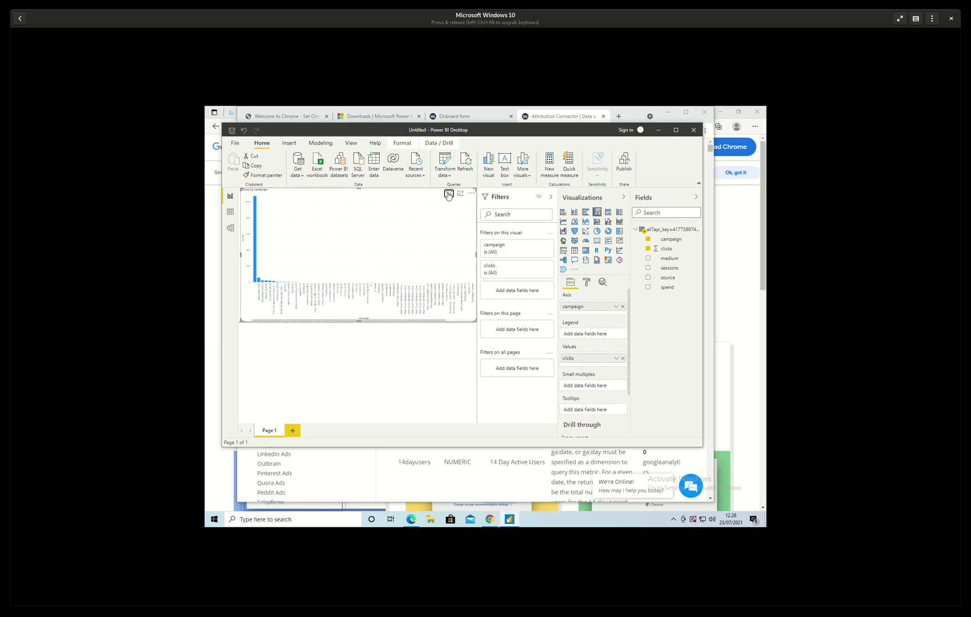
pyautogui.click(426, 384)
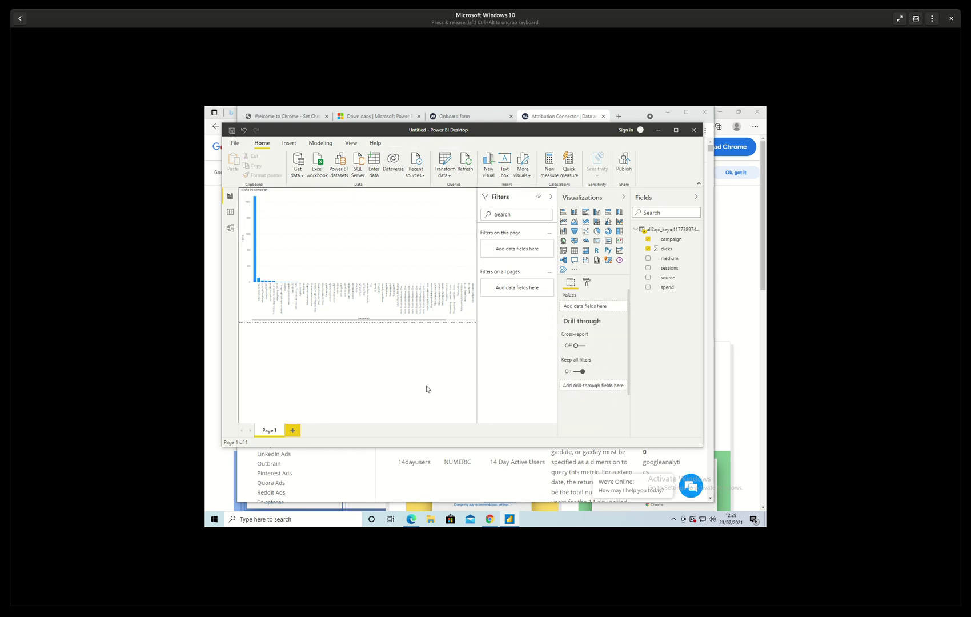
pyautogui.click(430, 283)
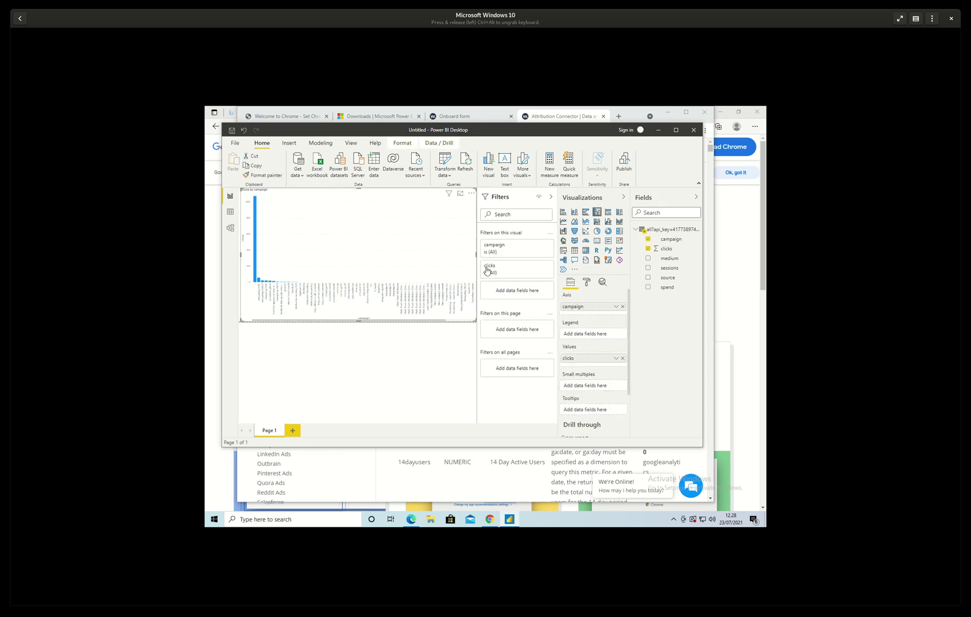
pyautogui.click(537, 267)
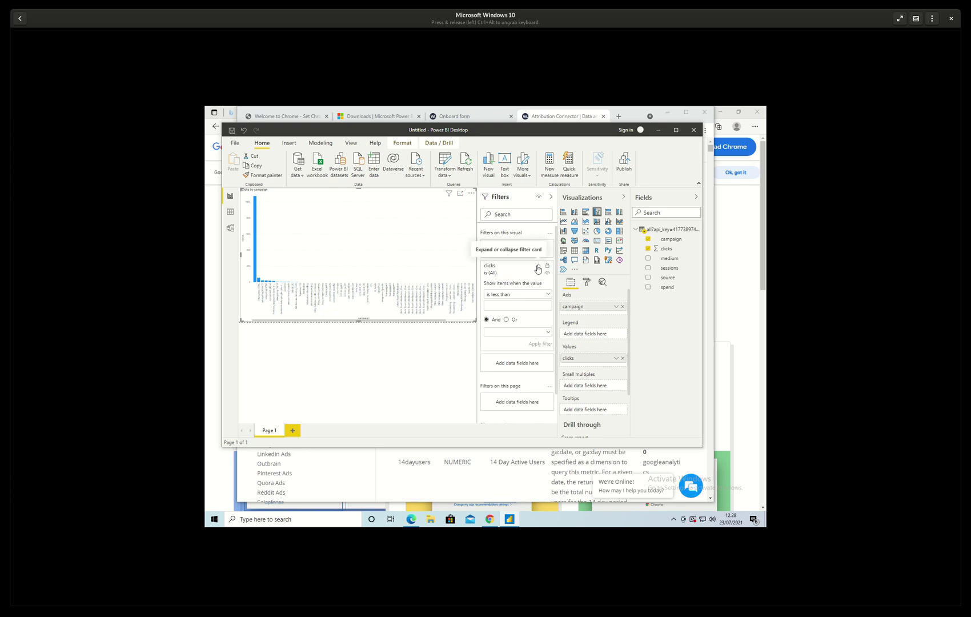
pyautogui.click(534, 294)
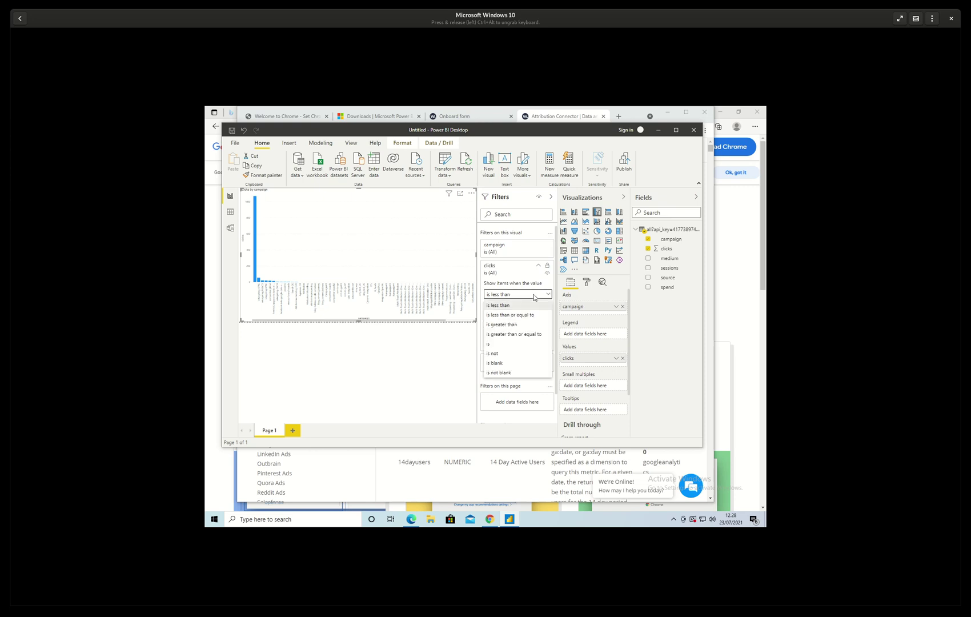
pyautogui.click(508, 325)
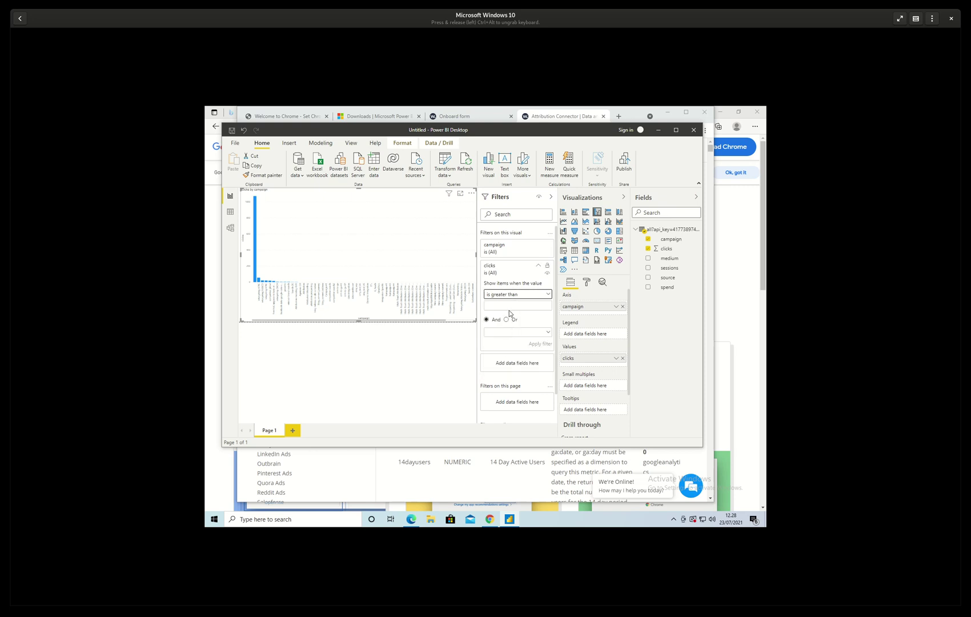
pyautogui.click(508, 306)
pyautogui.write('0')
pyautogui.click(434, 370)
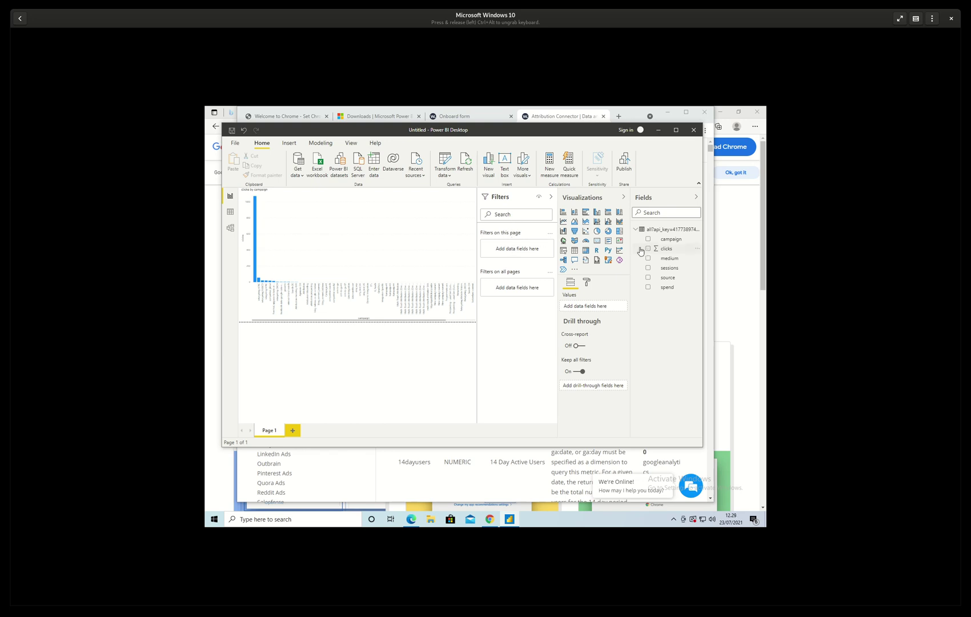
# Apply a 'clicks is greater than 0' filter to the chart and verify it.
pyautogui.click(406, 236)
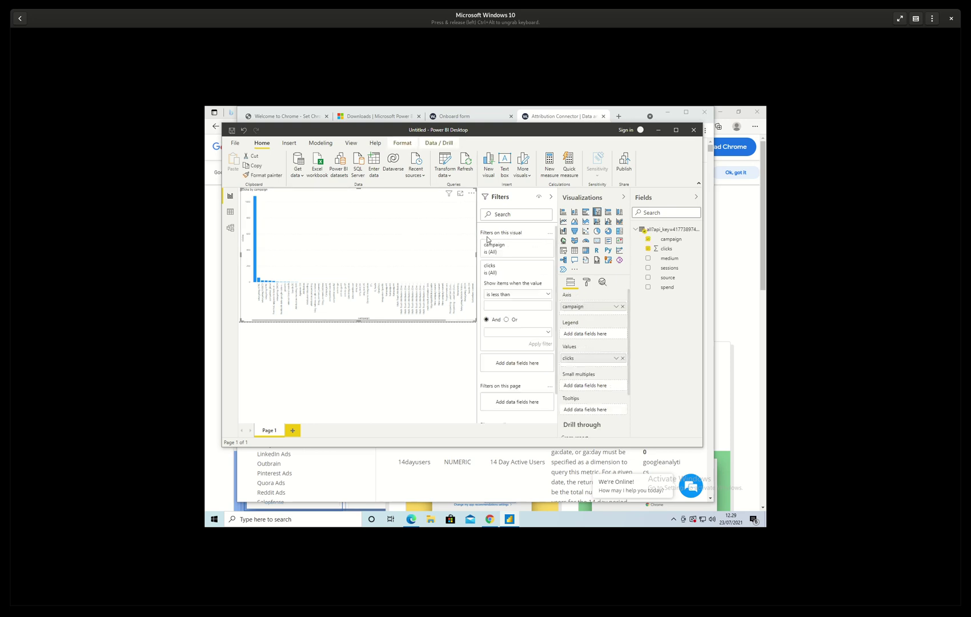
pyautogui.click(519, 295)
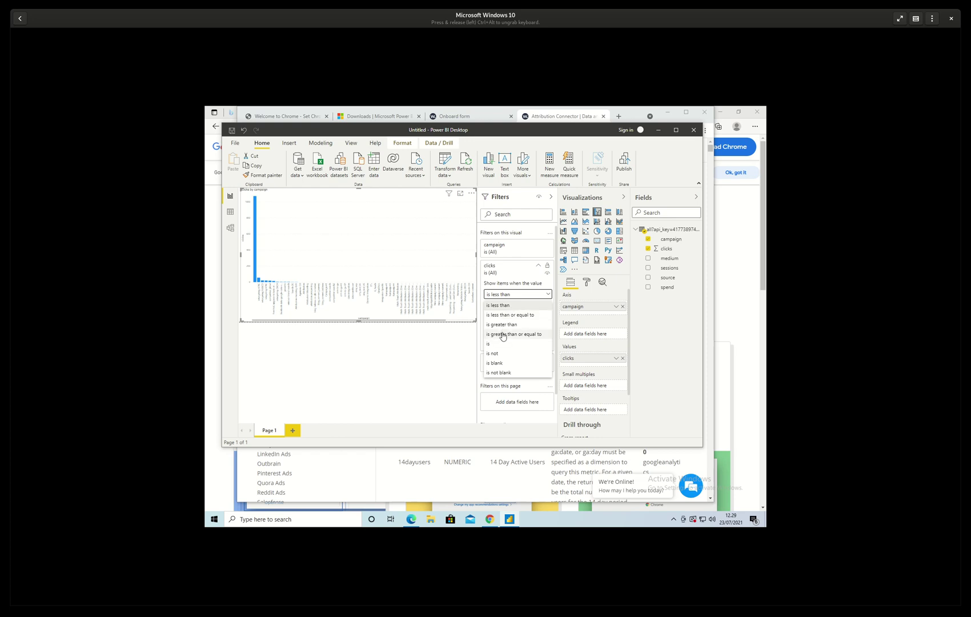
pyautogui.click(501, 323)
pyautogui.click(508, 306)
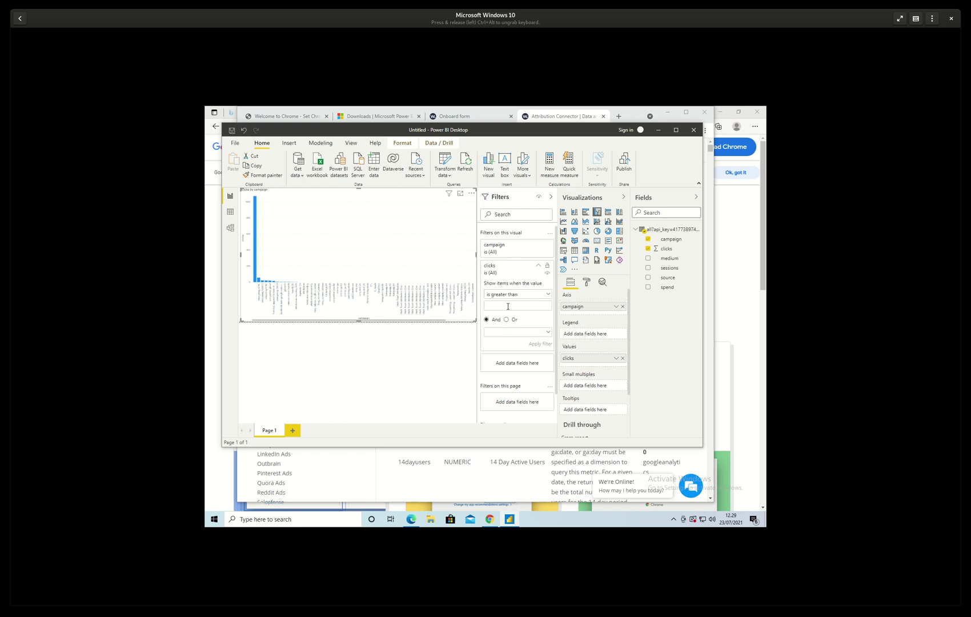
pyautogui.write('0')
pyautogui.click(536, 344)
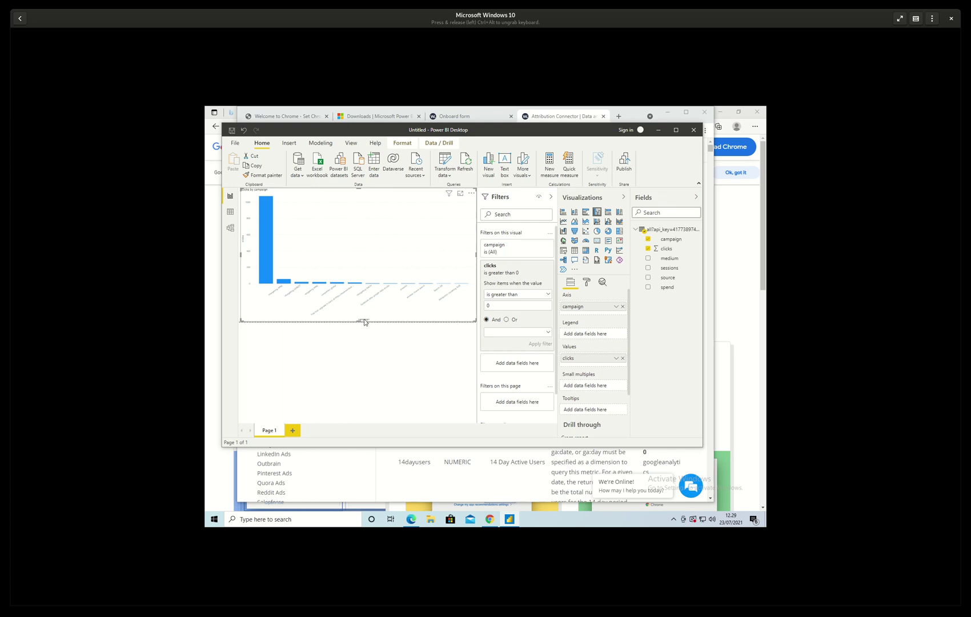
pyautogui.click(352, 350)
pyautogui.click(321, 288)
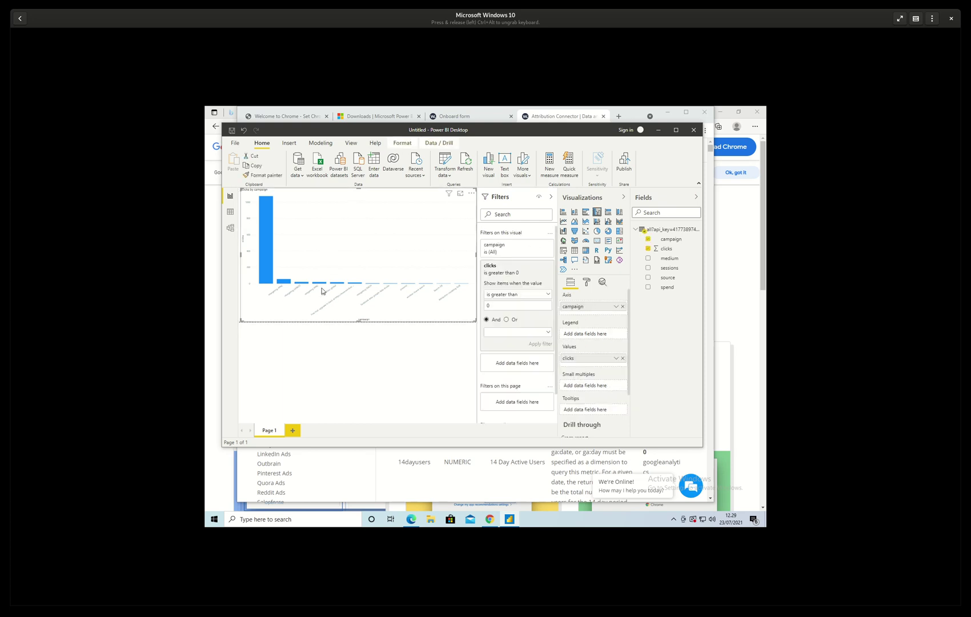